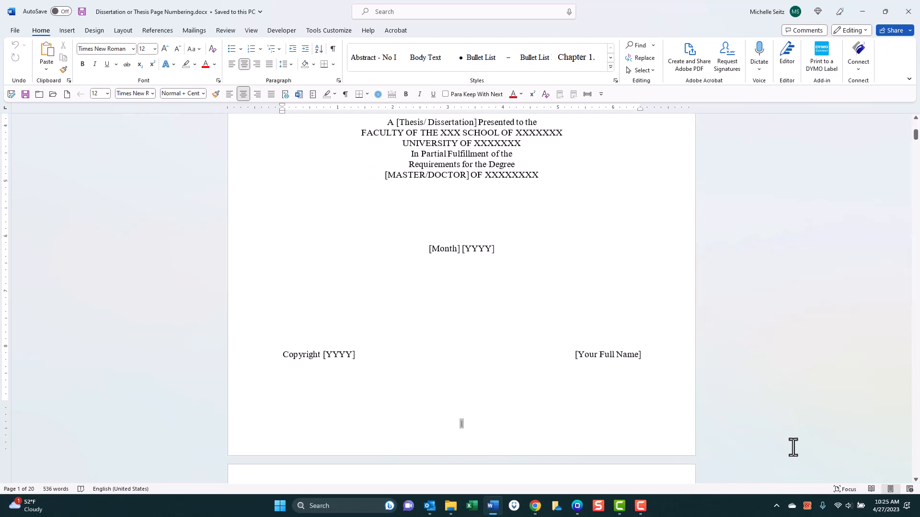
- Turn on Show/Hide ¶ so formatting marks are visible throughout the document
scroll(793, 448, down, 15)
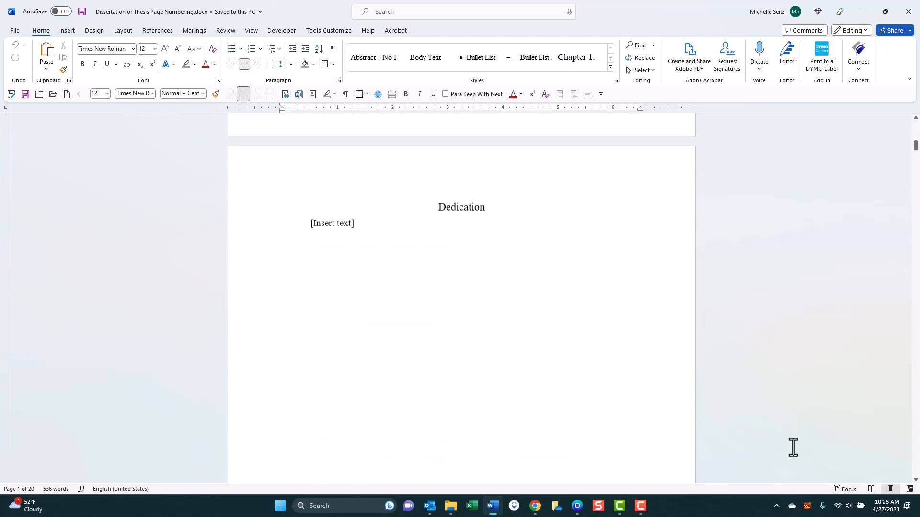
scroll(793, 448, down, 2)
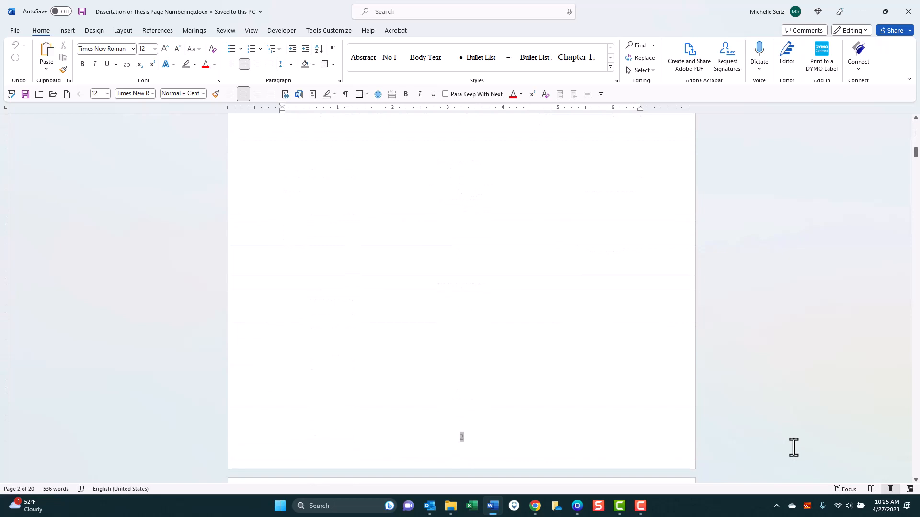
scroll(793, 447, up, 20)
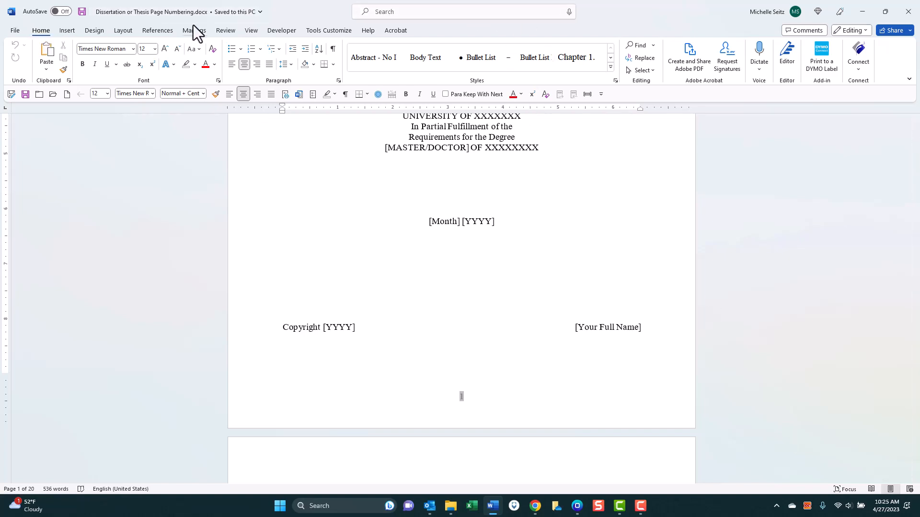
click(332, 48)
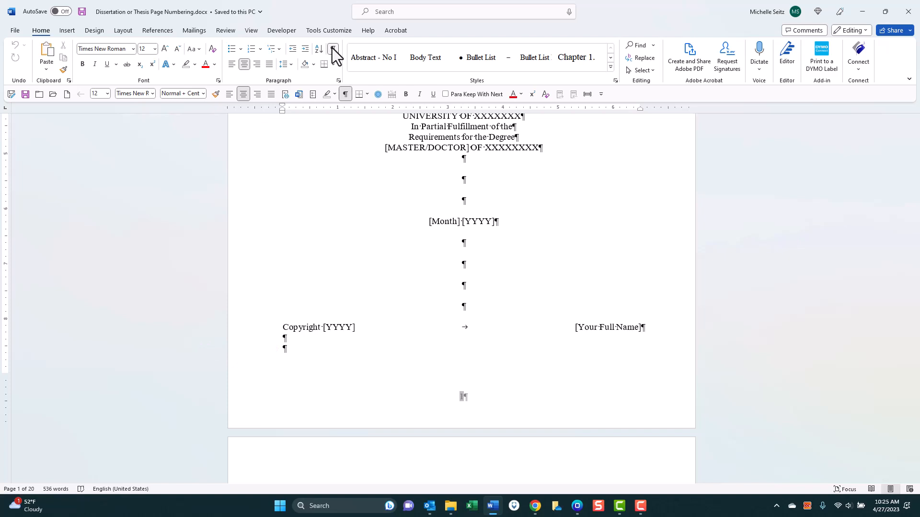
- Insert a Next Page section break on the empty line below the Copyright line
click(291, 348)
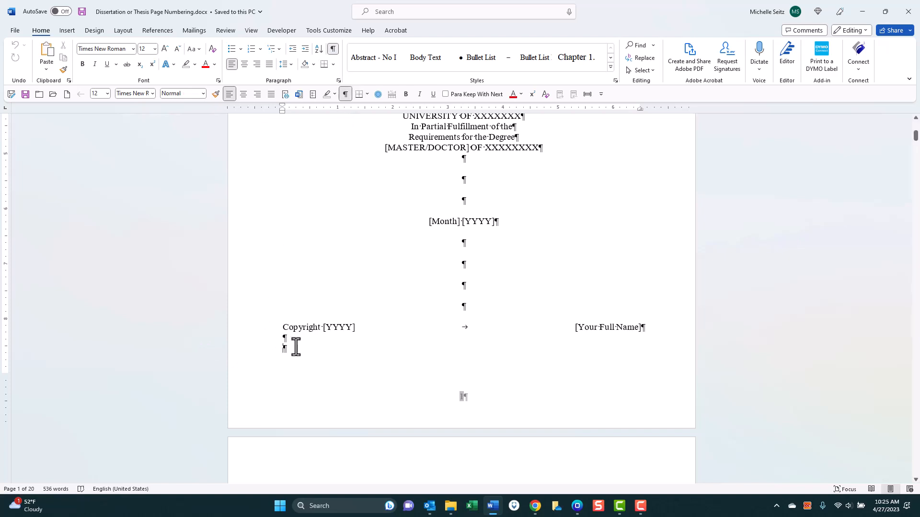
click(129, 32)
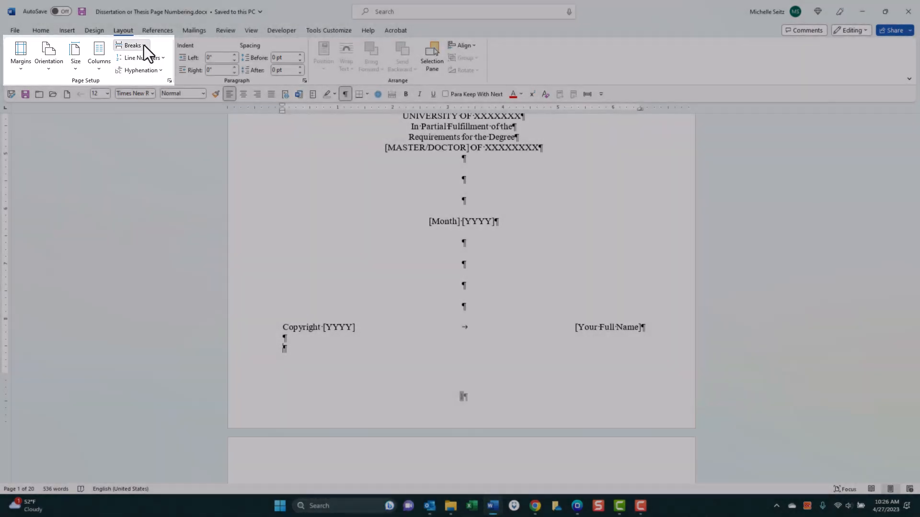
click(143, 45)
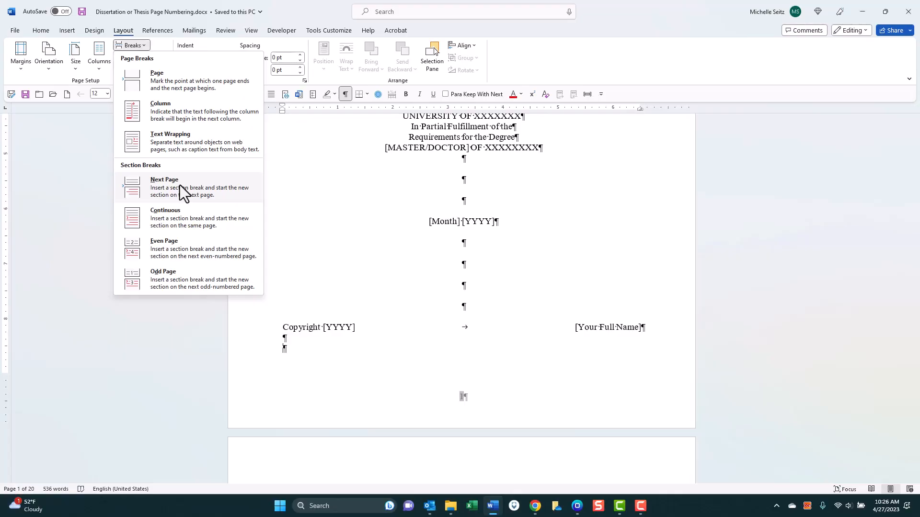
click(180, 185)
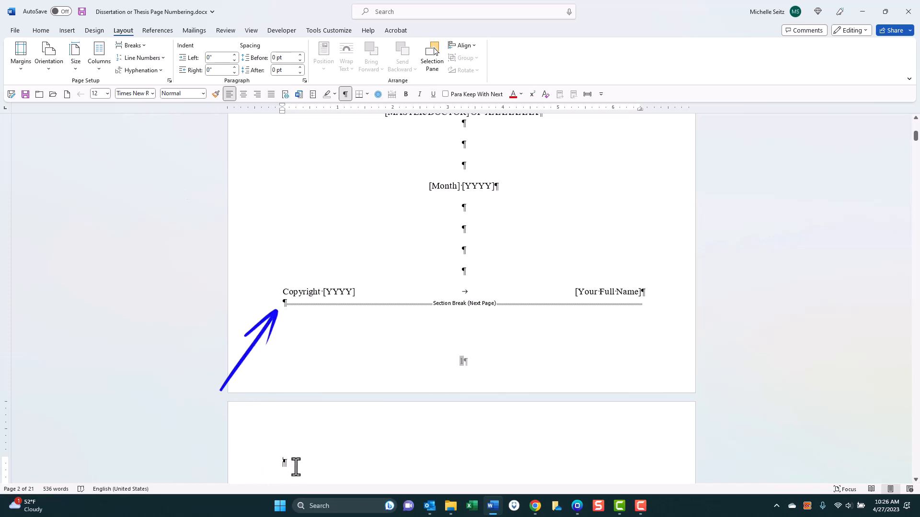
- Remove the blank line above Dedication, then add a Next Page section break before Chapter 1
text(Dedication)
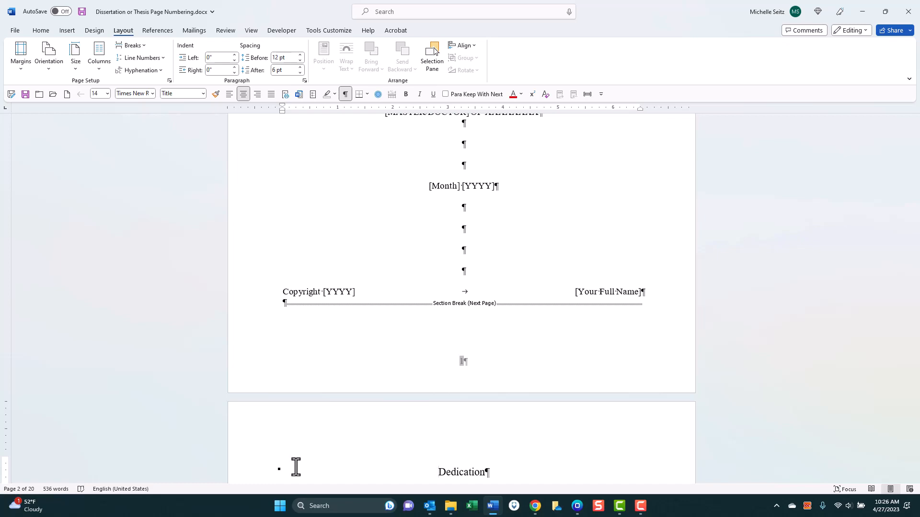
scroll(306, 478, down, 20)
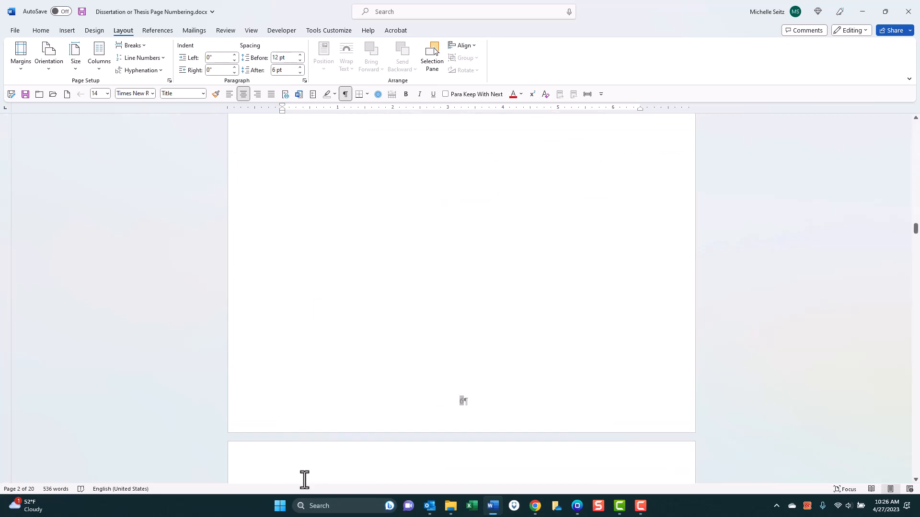
click(334, 185)
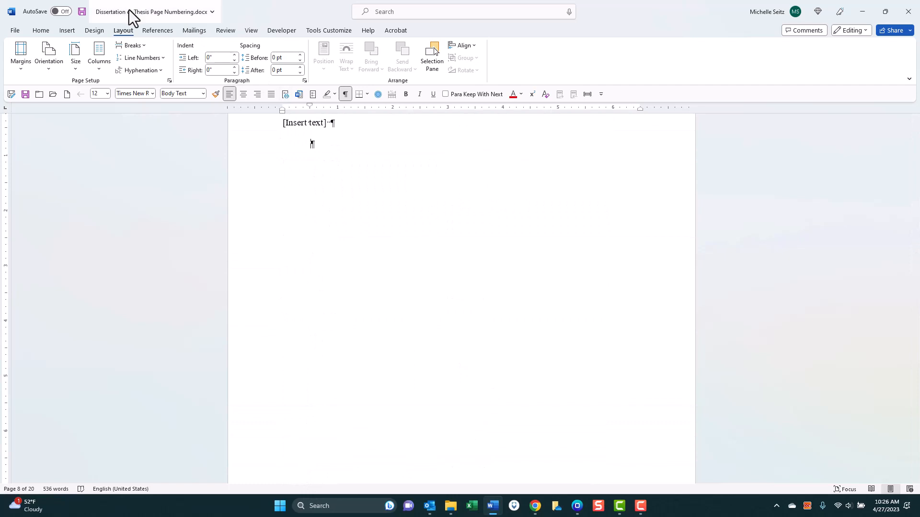
click(144, 45)
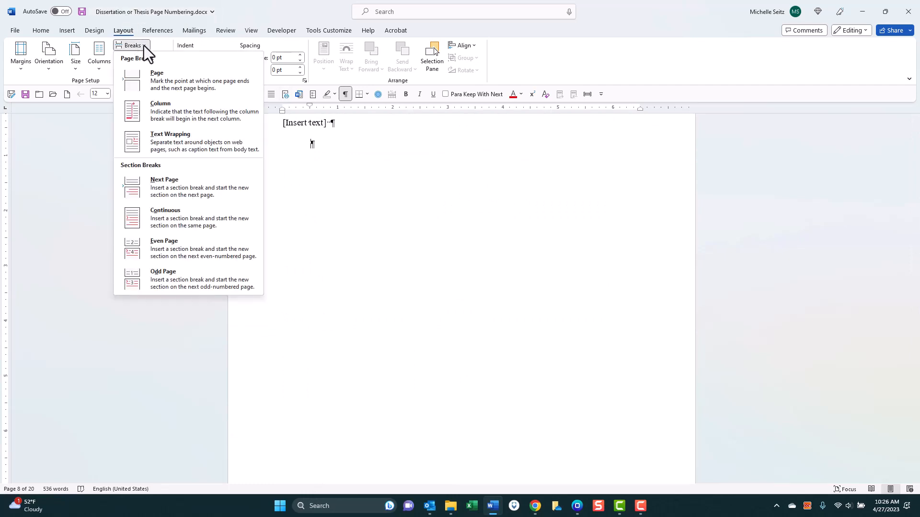
click(174, 186)
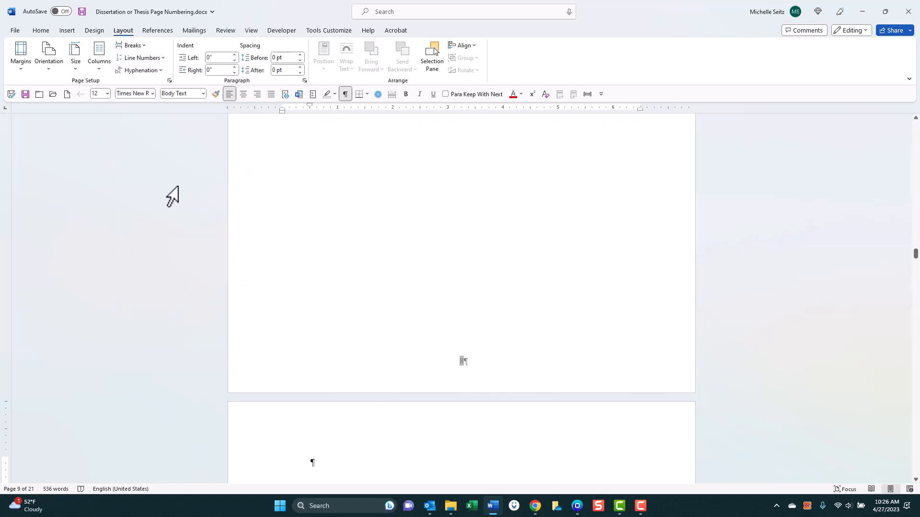
scroll(224, 199, up, 20)
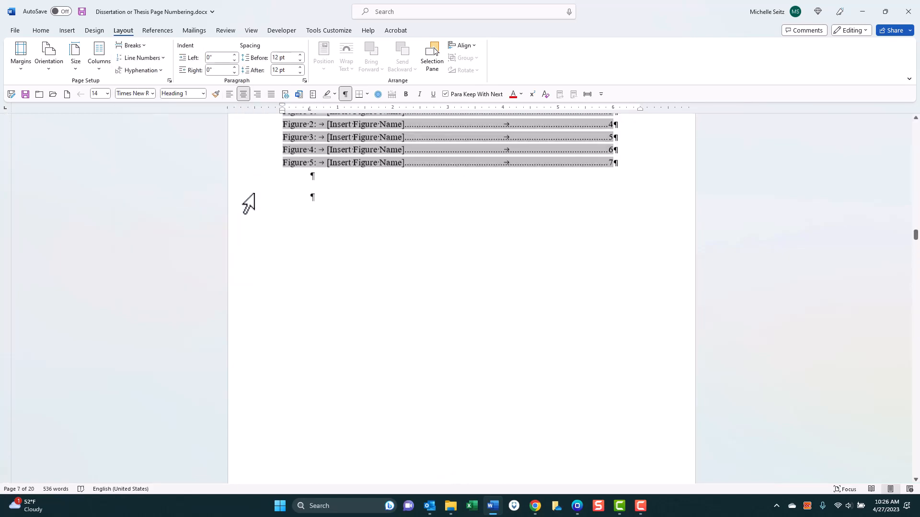
- Turn off Link to Previous for the Dedication and Chapter 1 section footers
scroll(467, 361, down, 5)
double_click(467, 362)
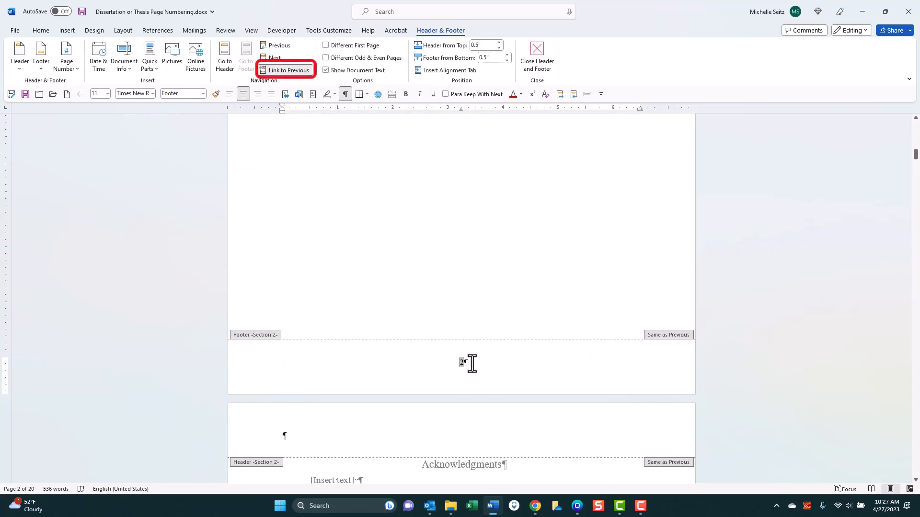
click(284, 73)
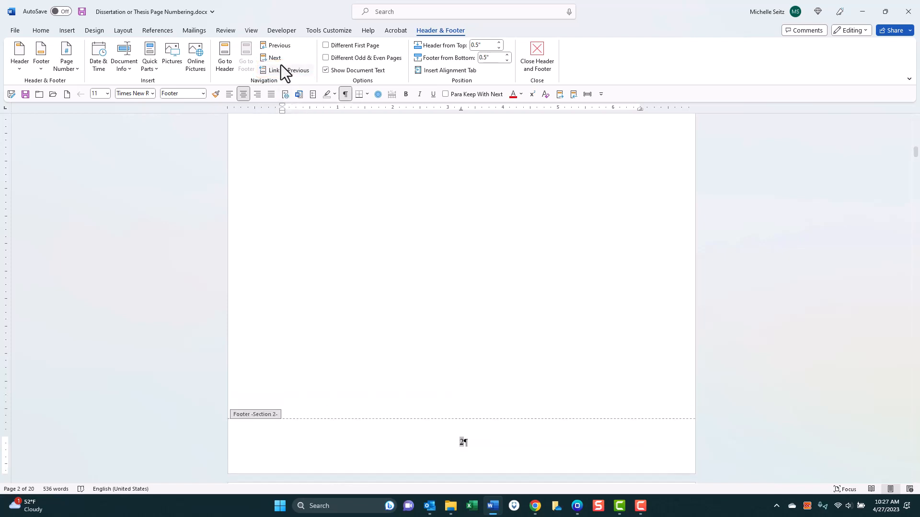
click(277, 57)
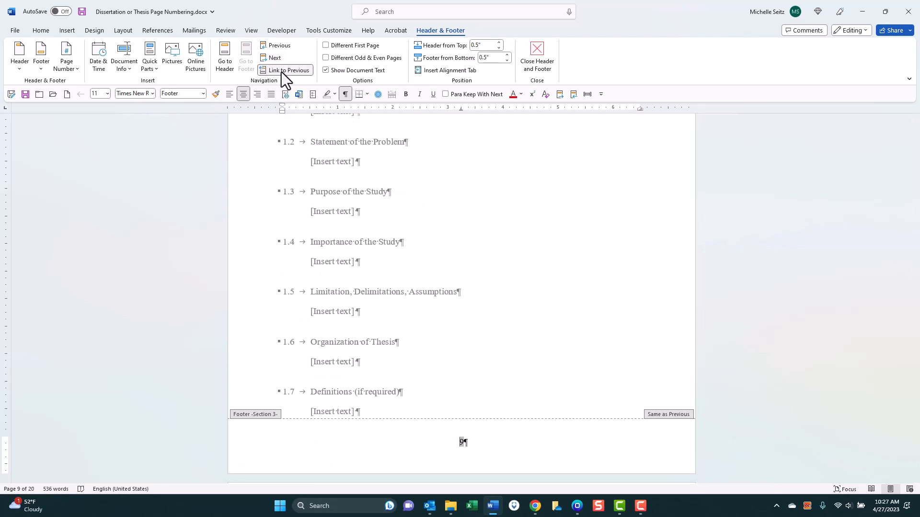
click(281, 71)
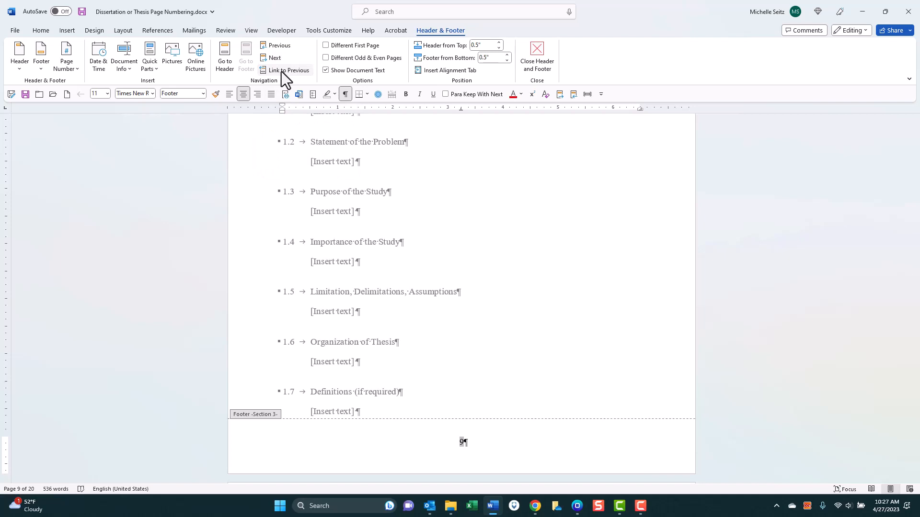
- Delete the page number 1 from the title-page footer and move to the Section 2 footer
double_click(278, 46)
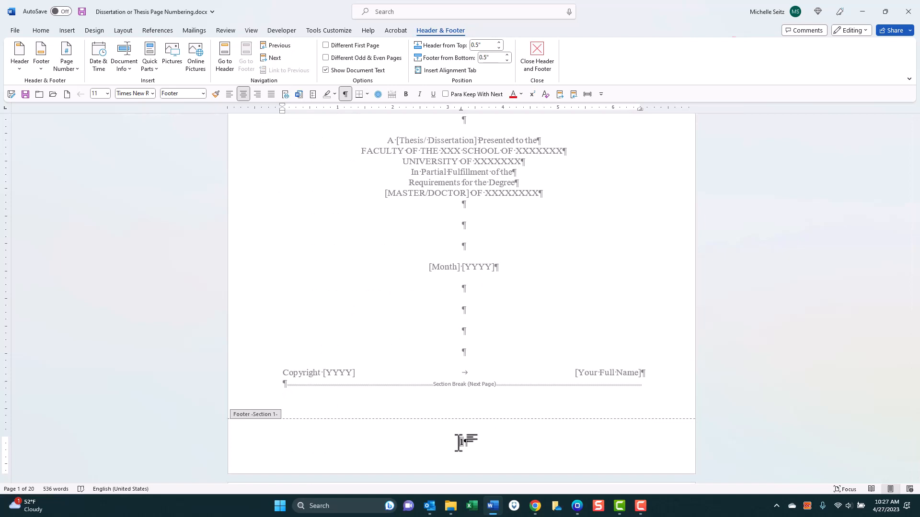
double_click(462, 442)
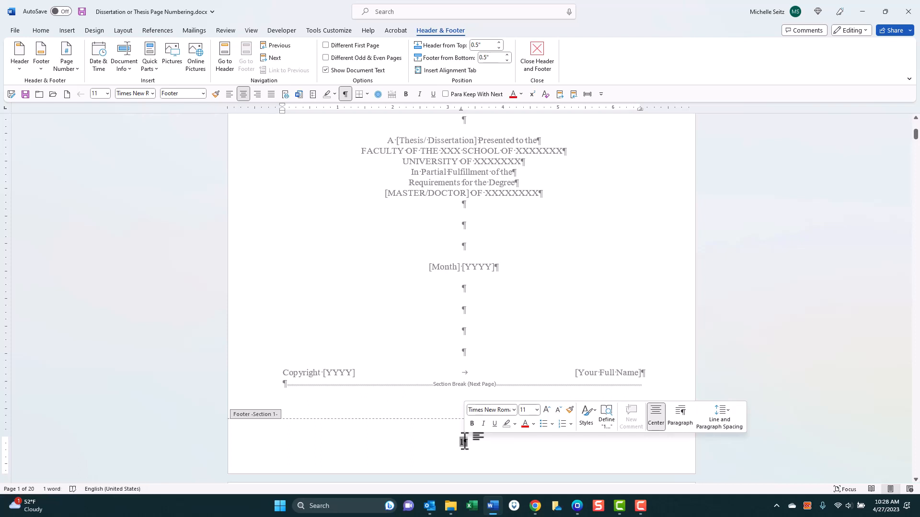
click(277, 59)
click(277, 59)
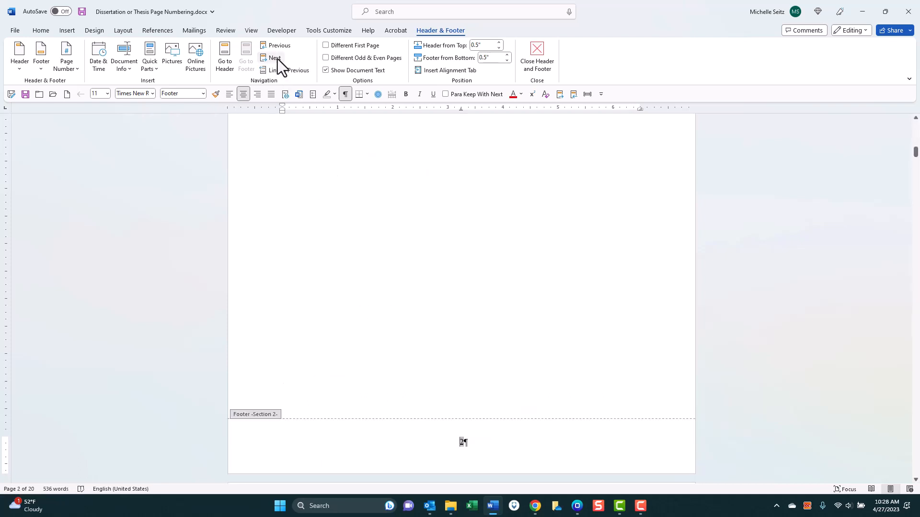
click(74, 32)
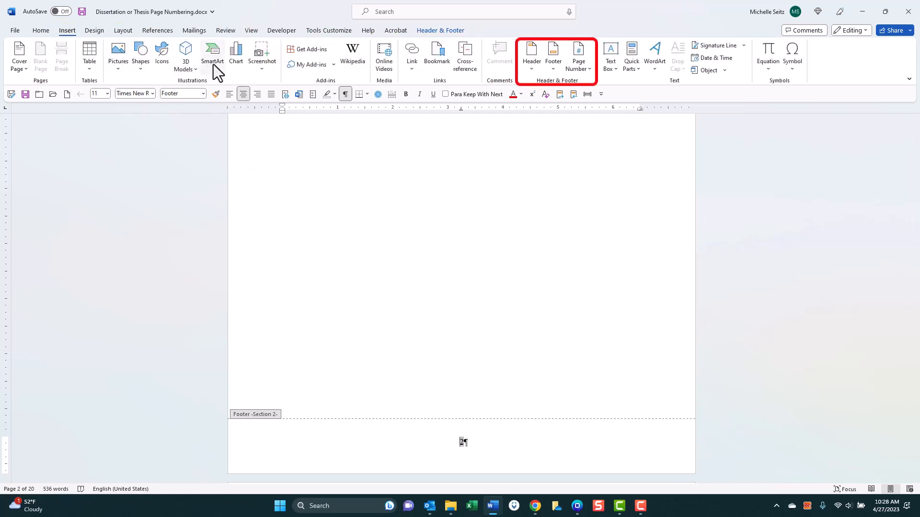
- Set the Section 2 footer page number format to lowercase roman numerals i, ii, iii
click(589, 69)
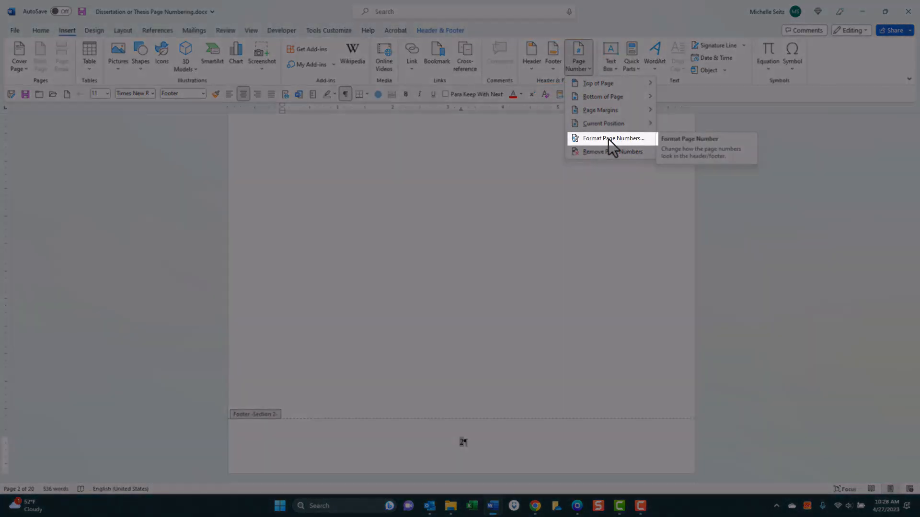
click(608, 139)
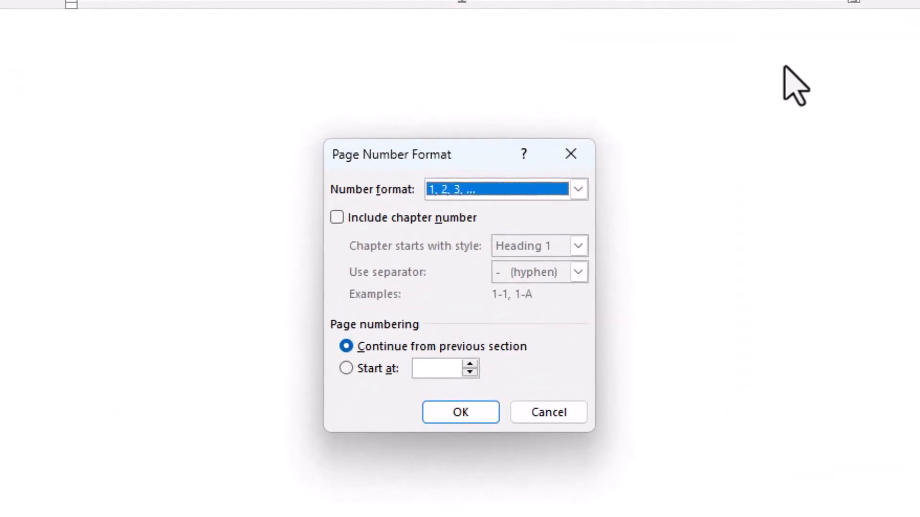
click(578, 189)
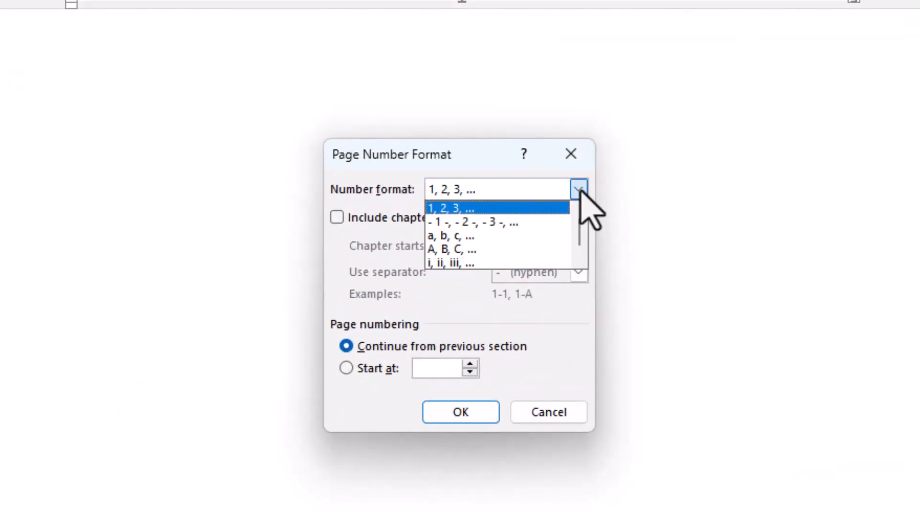
click(529, 262)
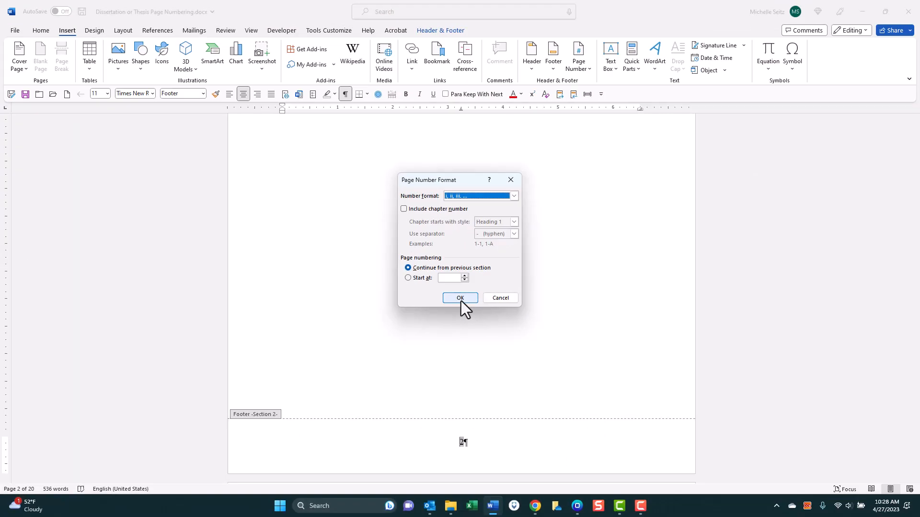
click(460, 412)
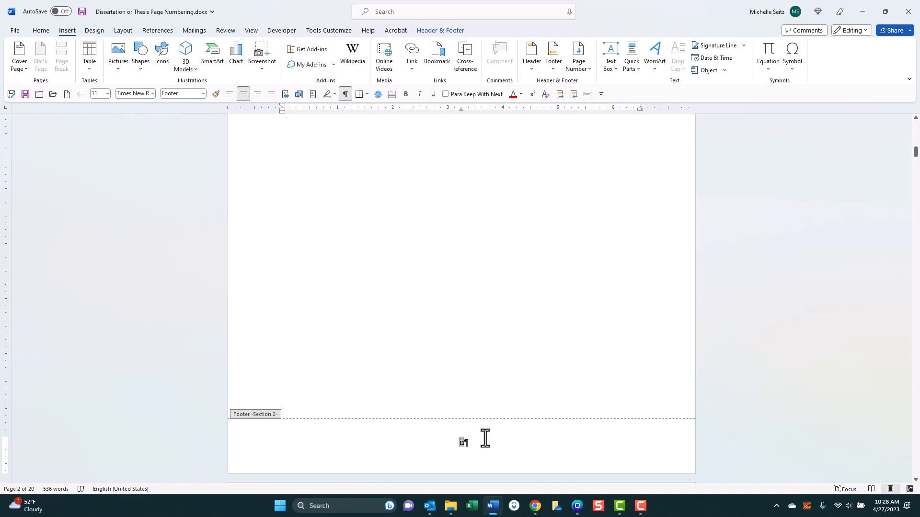
- Make the Section 3 footer numbering use 1, 2, 3 and start at 1
click(431, 31)
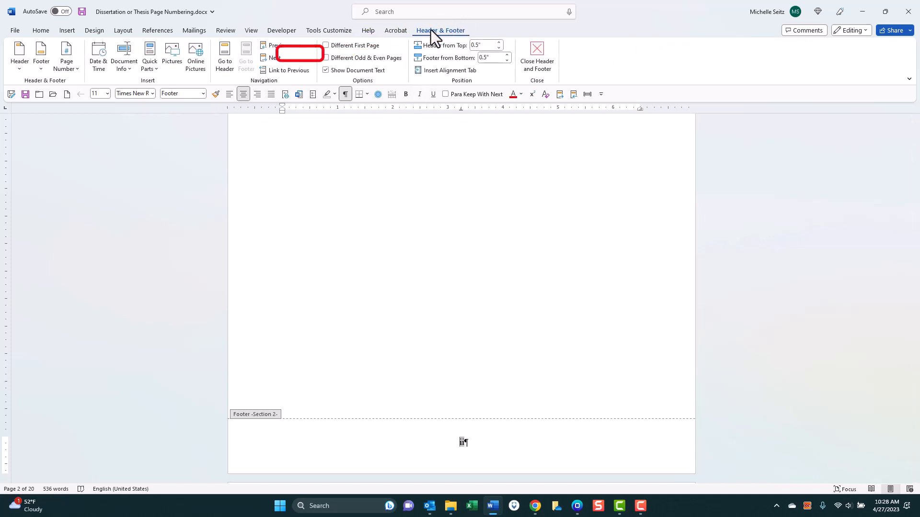
click(276, 59)
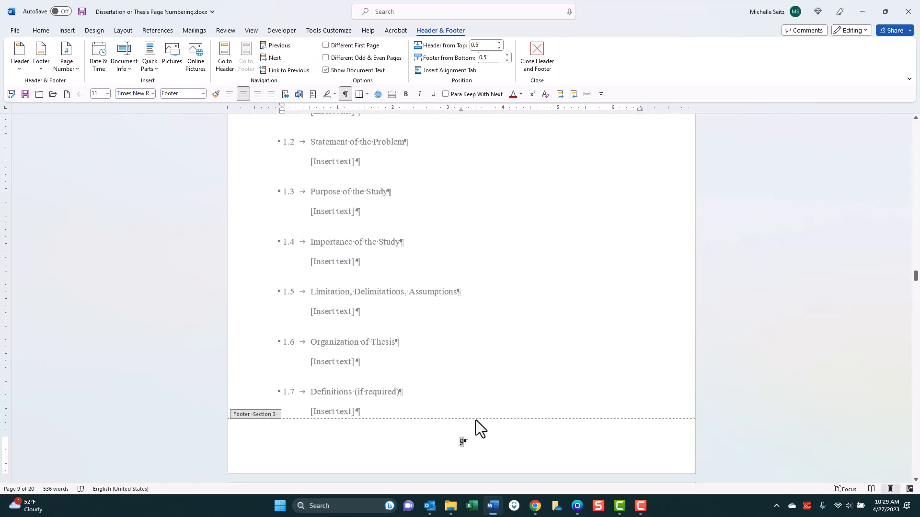
right_click(459, 442)
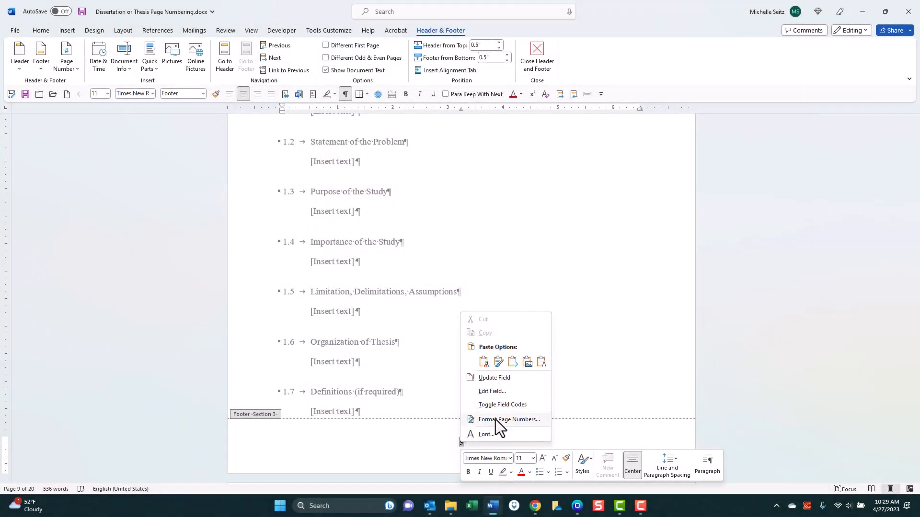
click(496, 419)
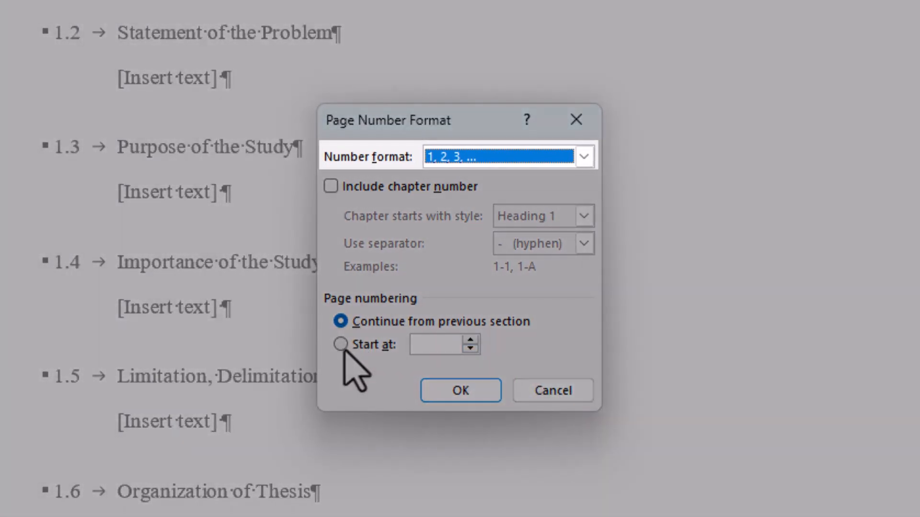
click(342, 347)
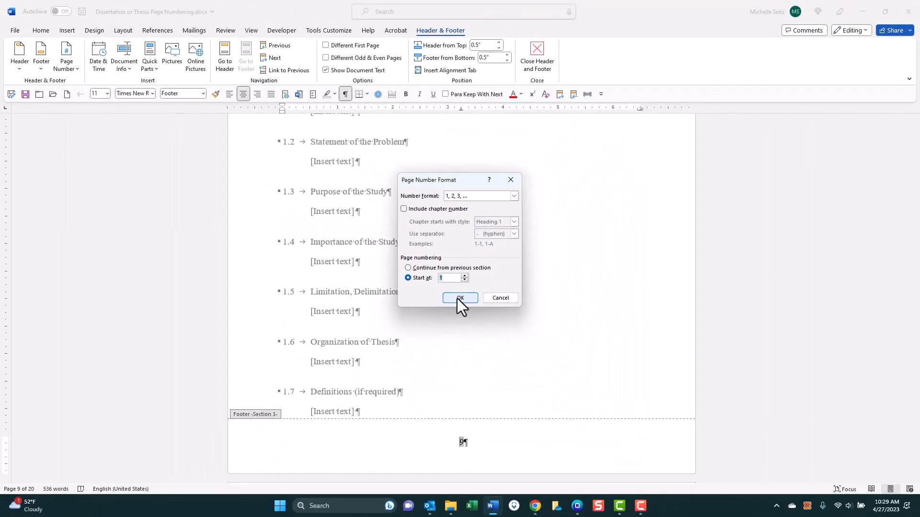
click(458, 332)
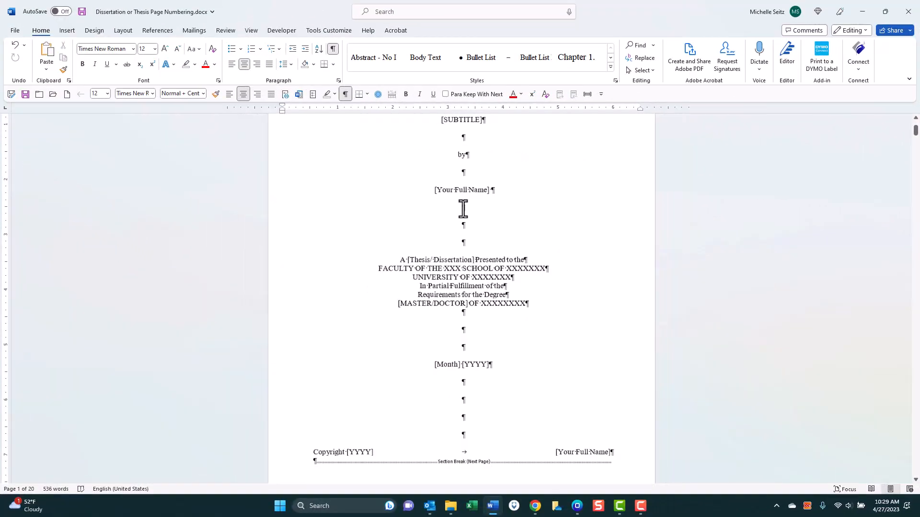
- Scroll through the document checking page numbers, then return to the Table of Contents page
scroll(463, 209, down, 2)
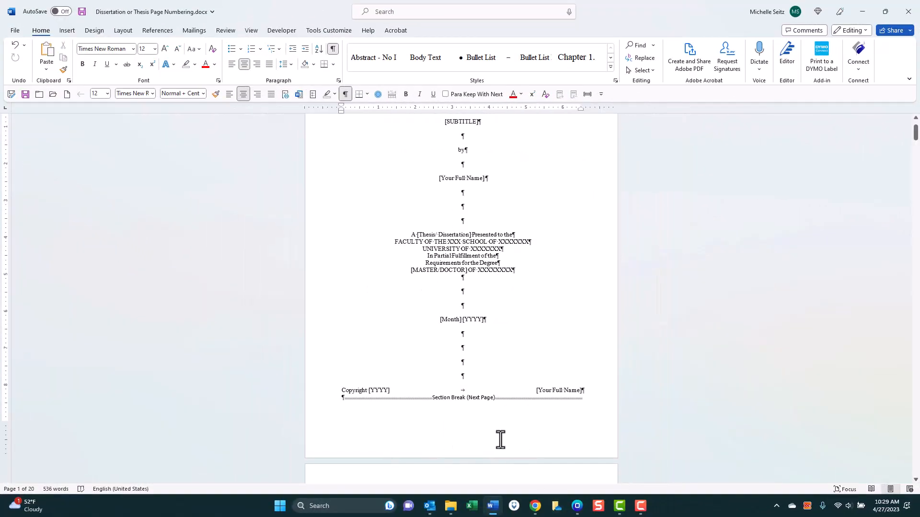
scroll(500, 440, down, 5)
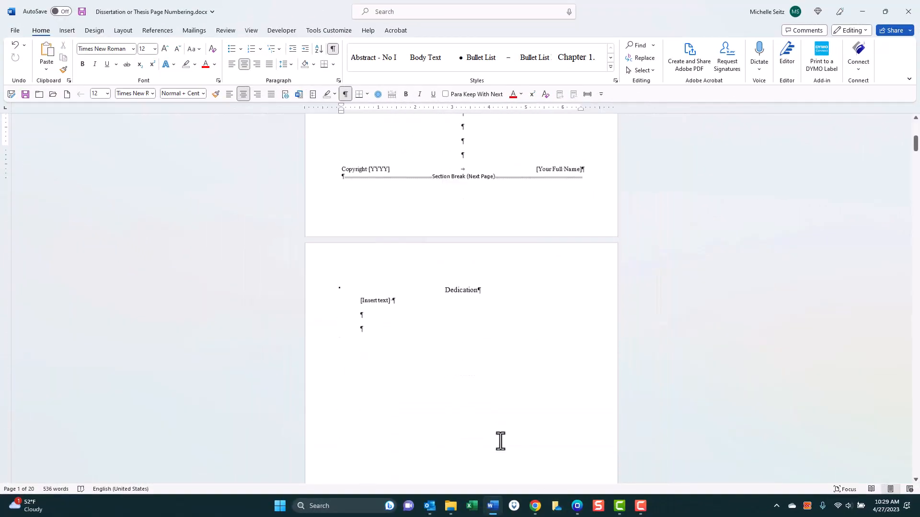
scroll(500, 440, down, 8)
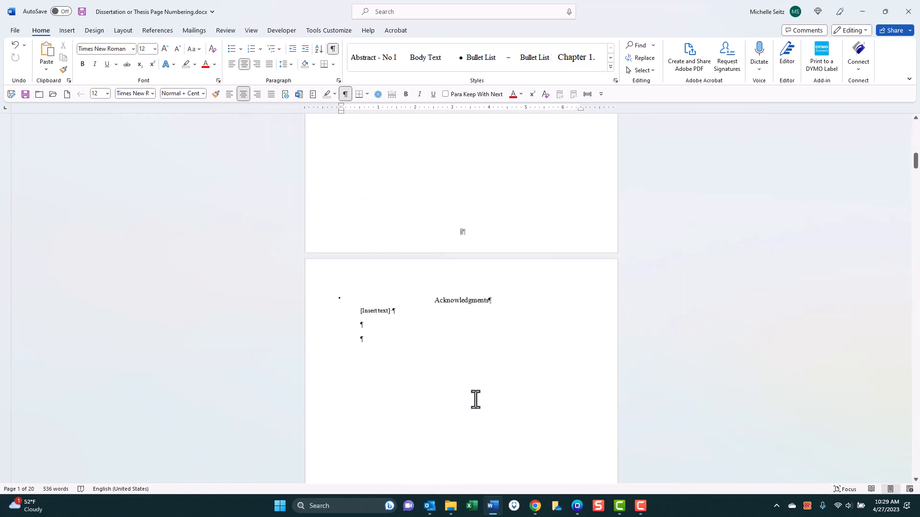
scroll(476, 399, down, 15)
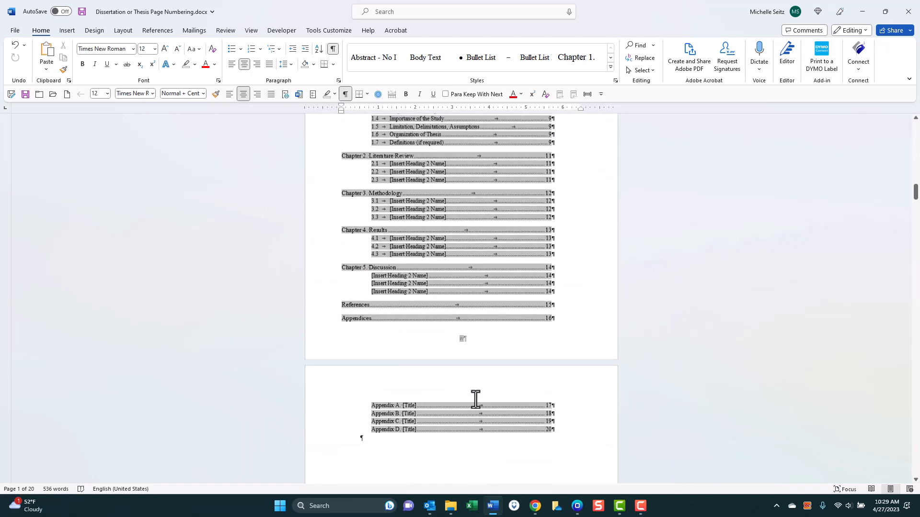
scroll(476, 399, down, 13)
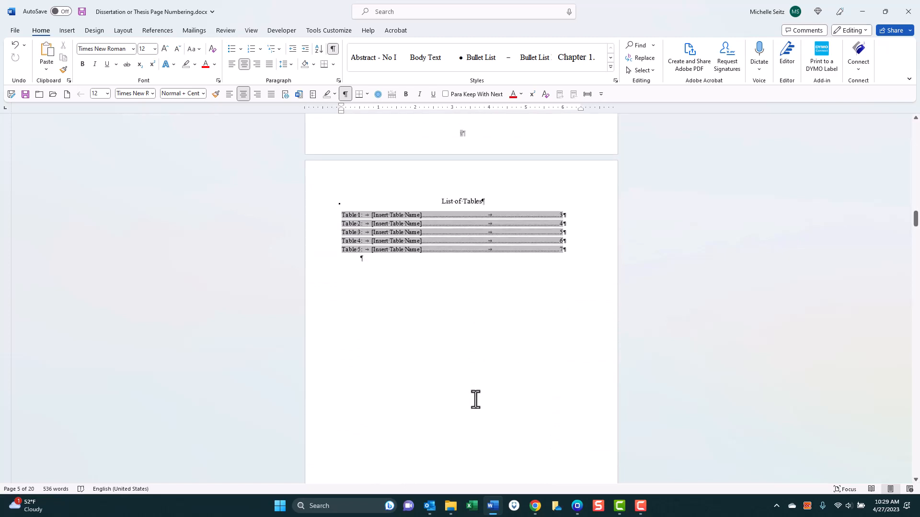
scroll(476, 399, down, 15)
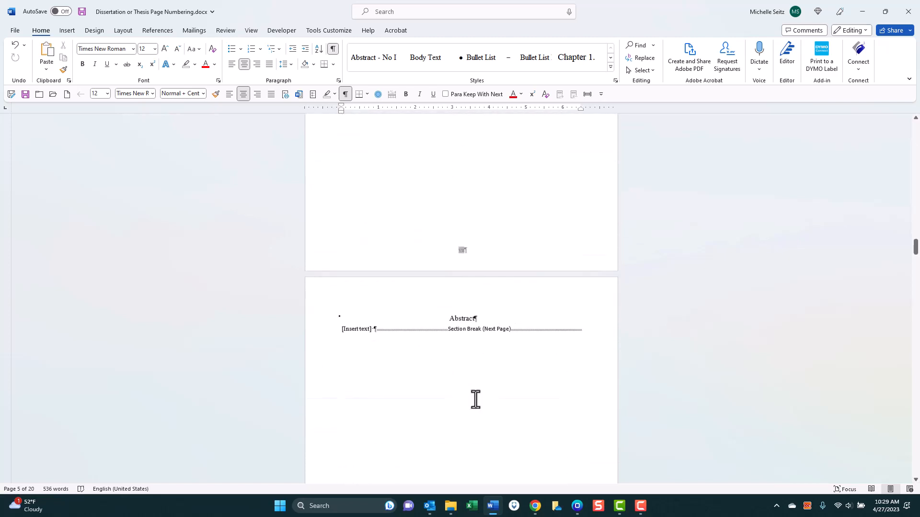
scroll(475, 400, down, 20)
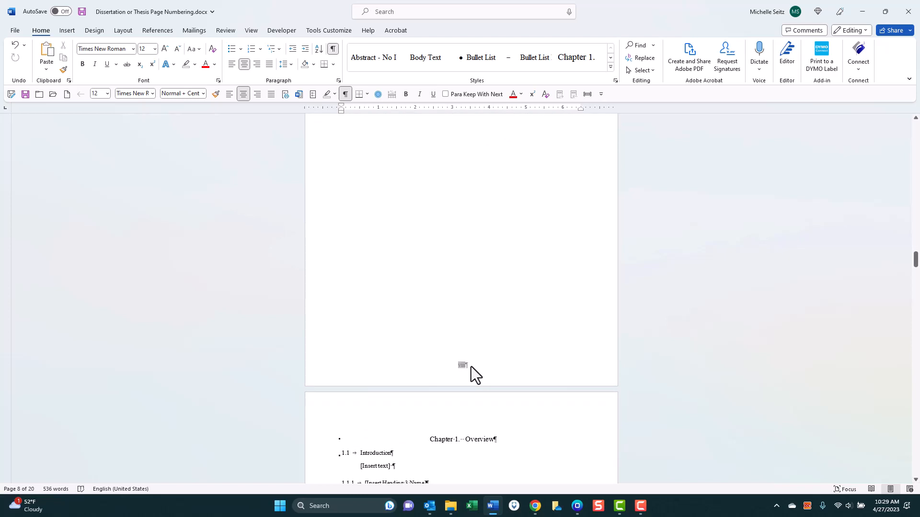
scroll(463, 391, down, 1)
scroll(464, 402, down, 6)
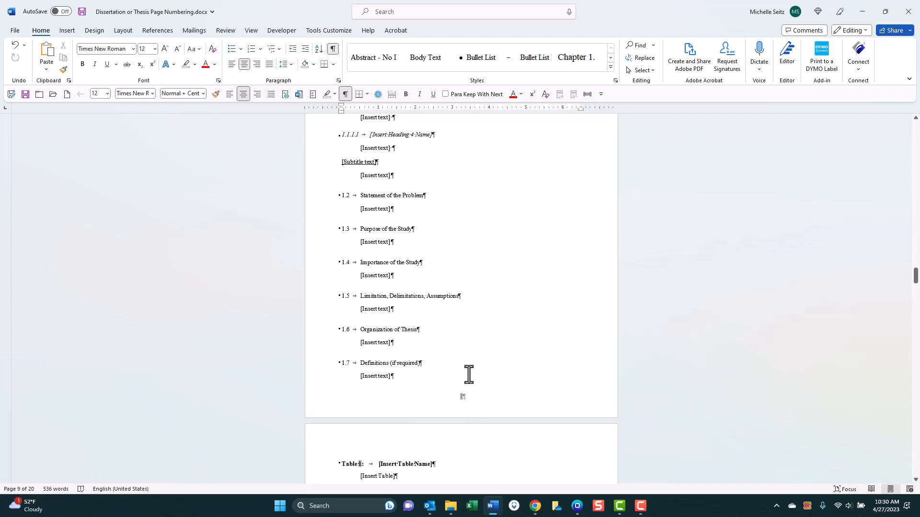
key(ctrl+Home)
scroll(462, 378, down, 12)
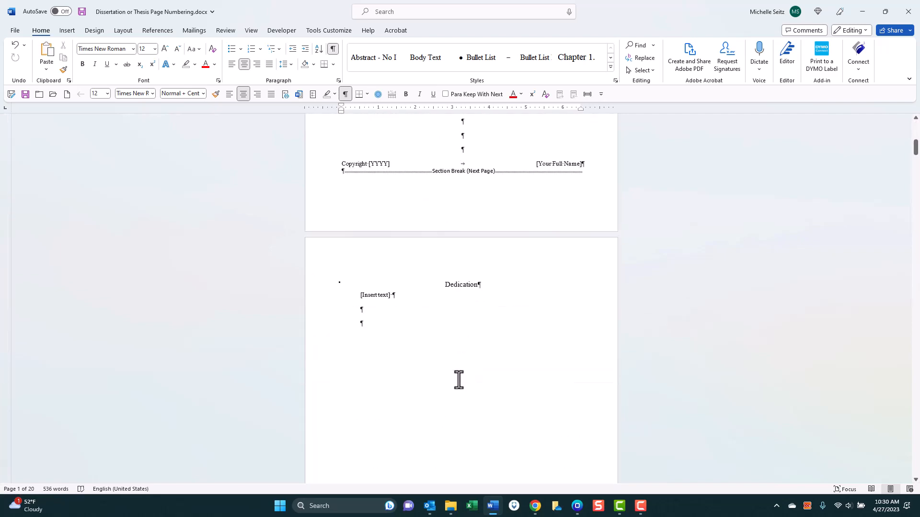
scroll(452, 378, down, 17)
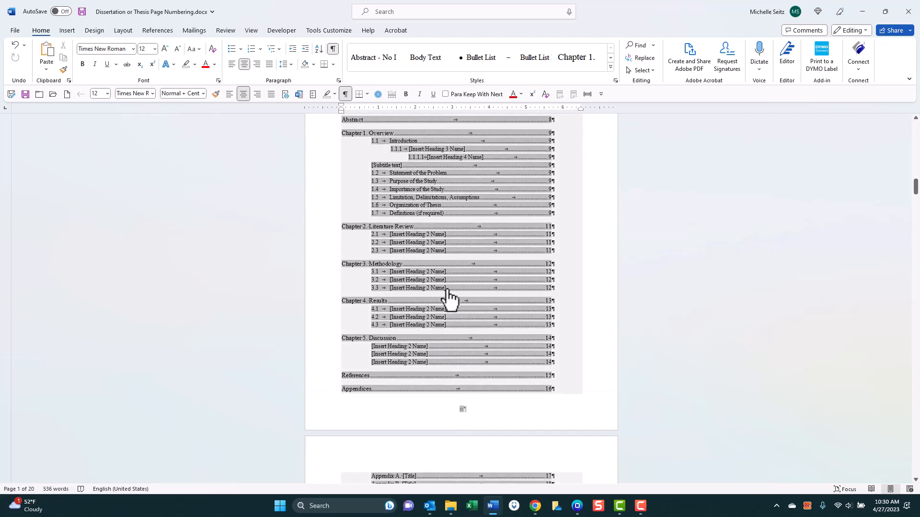
scroll(446, 268, up, 1)
scroll(445, 270, up, 1)
- Update the entire table of contents field with the new page numbers
right_click(454, 215)
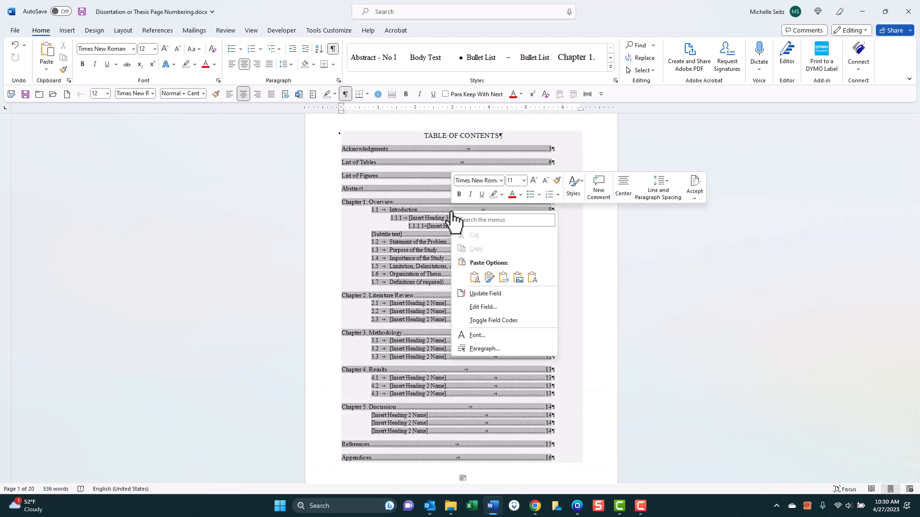
click(476, 294)
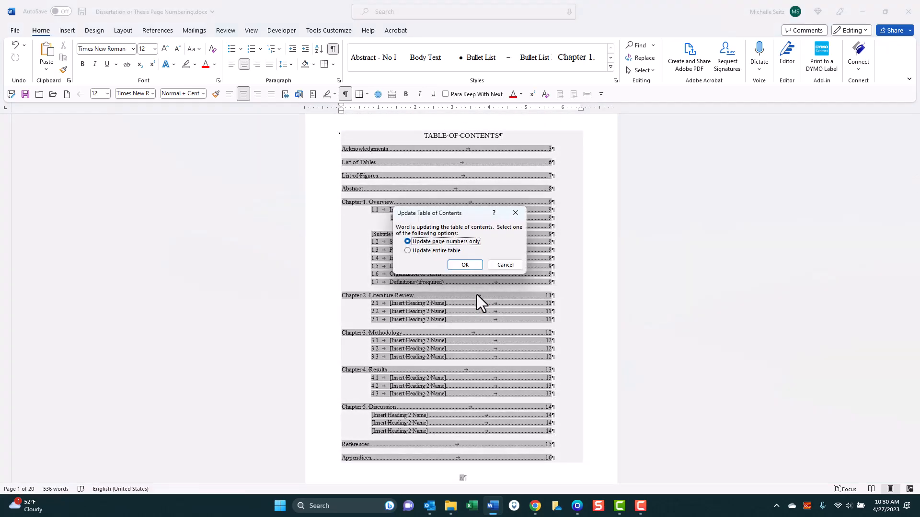
click(442, 251)
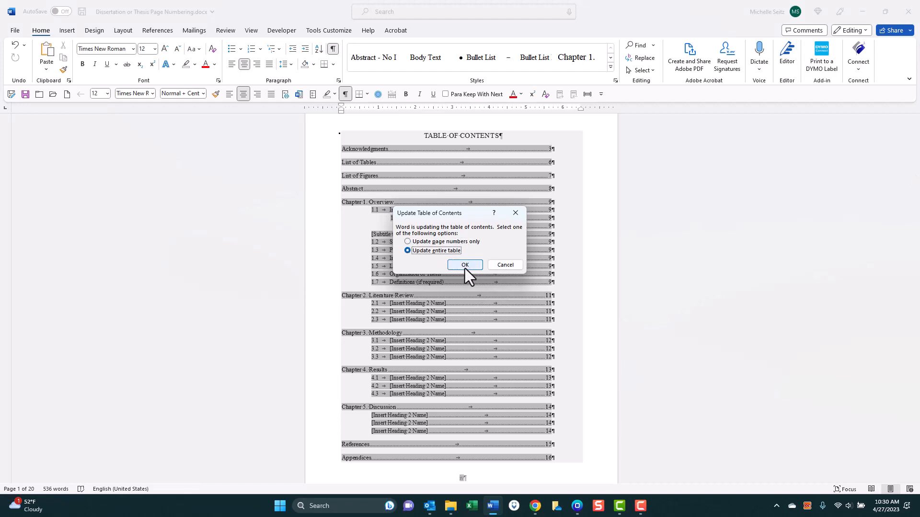
click(465, 267)
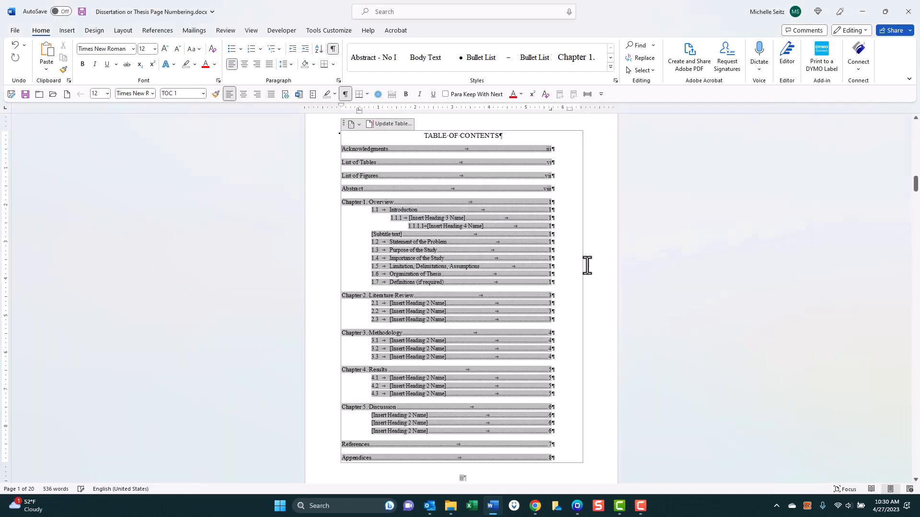